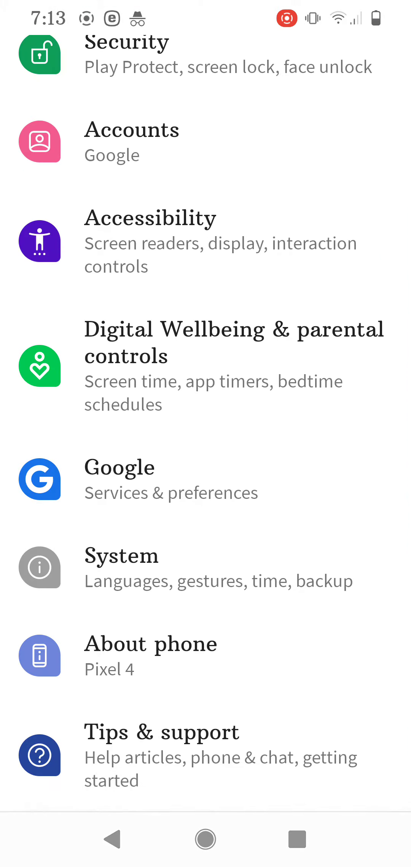
# In Settings, view the advanced system options and About phone details, then return to the main list.
pyautogui.click(155, 583)
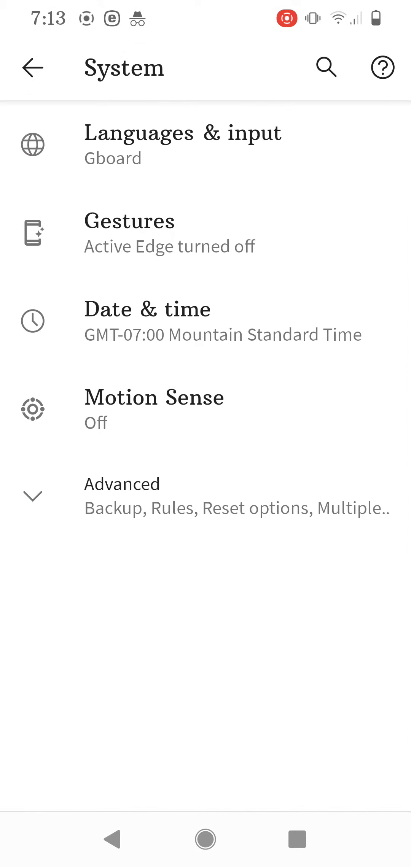
pyautogui.click(155, 491)
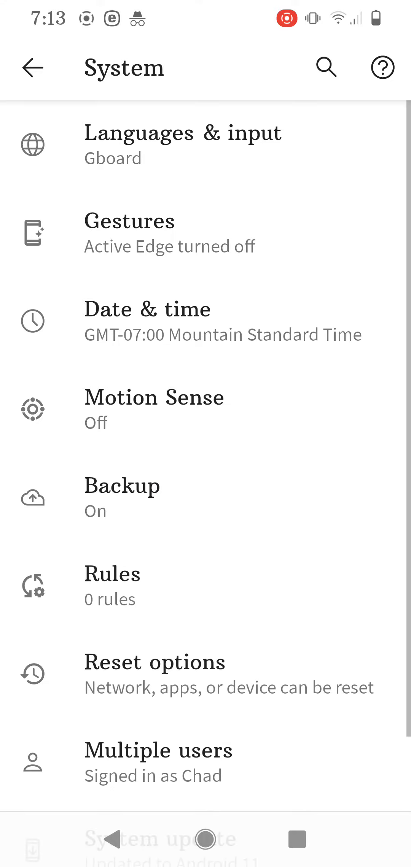
pyautogui.moveTo(295, 613)
pyautogui.mouseDown()
pyautogui.moveTo(295, 529)
pyautogui.moveTo(296, 613)
pyautogui.mouseUp()
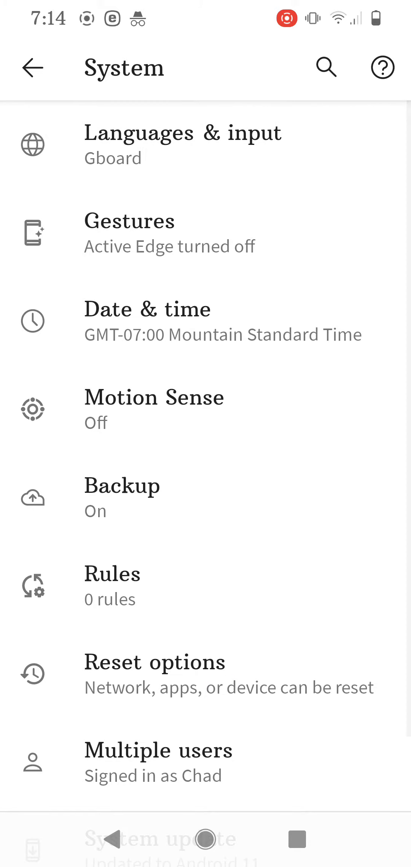
pyautogui.click(32, 68)
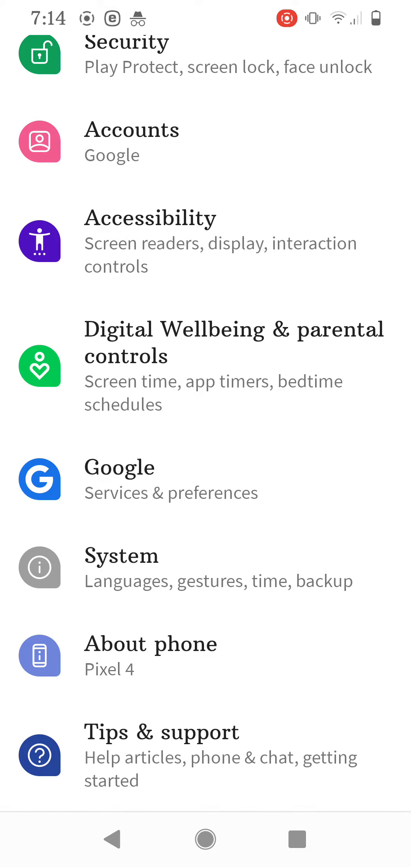
pyautogui.click(150, 655)
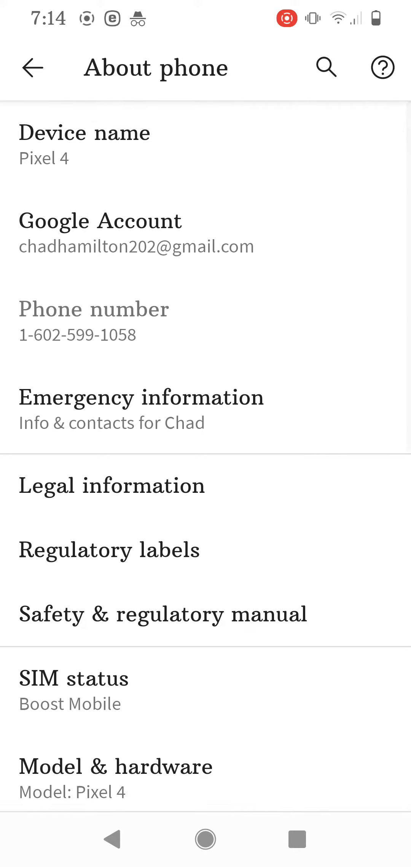
pyautogui.click(33, 68)
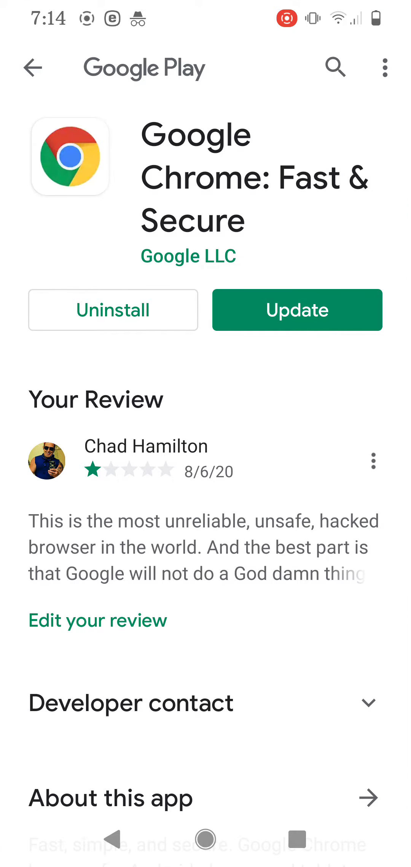
# Update Google Chrome, then return to the store home and show its navigation menu.
pyautogui.click(297, 310)
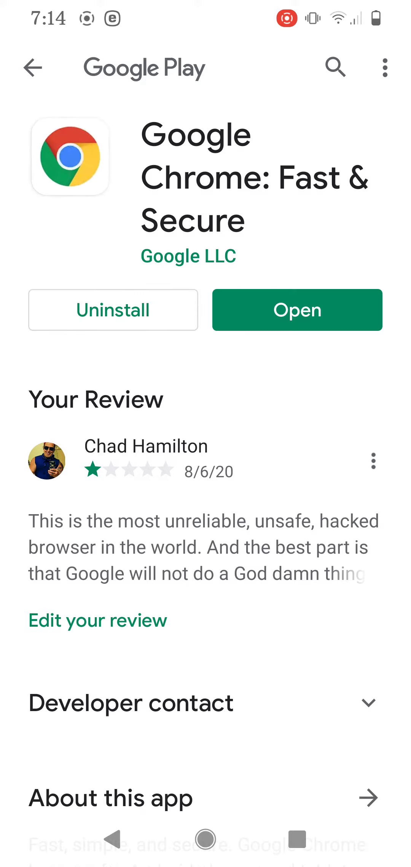
pyautogui.click(385, 67)
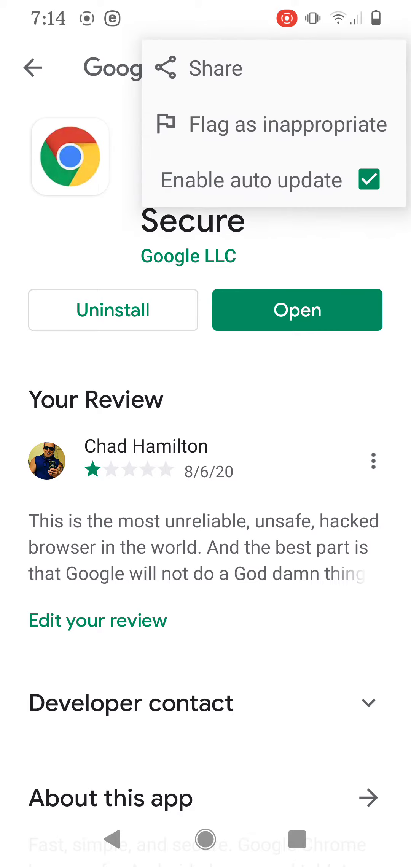
pyautogui.click(278, 424)
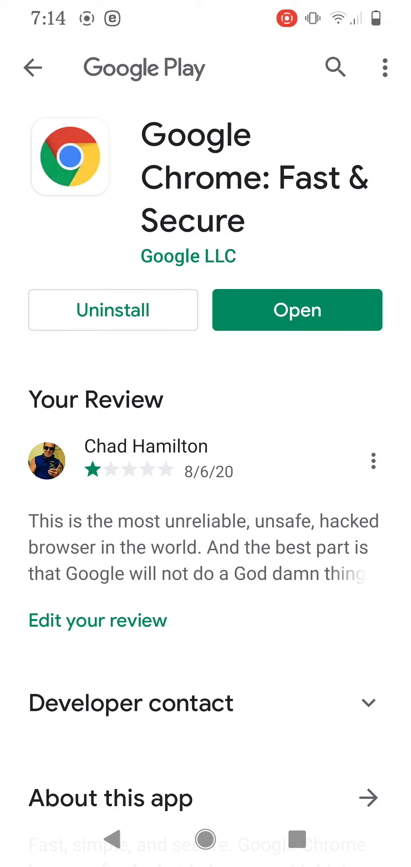
pyautogui.click(33, 67)
pyautogui.click(56, 68)
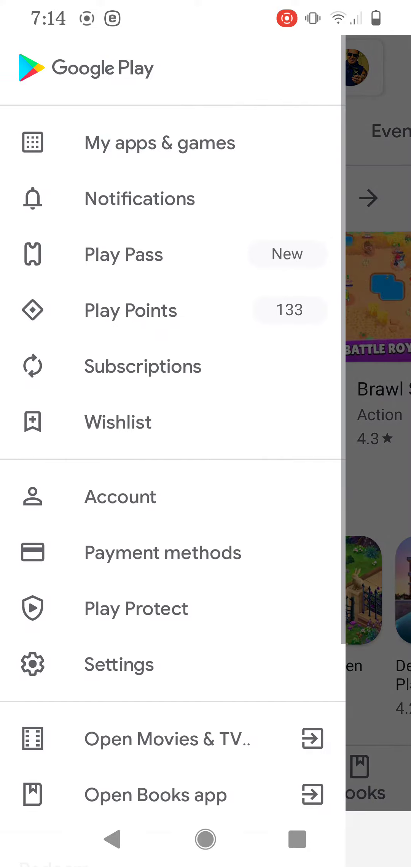
# Check My apps & games, then search the store for 'offer up' and launch OfferUp.
pyautogui.click(130, 134)
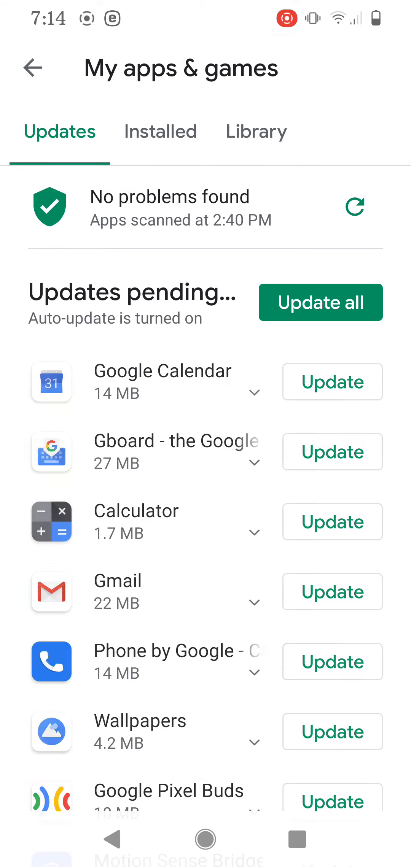
pyautogui.click(33, 67)
pyautogui.click(176, 68)
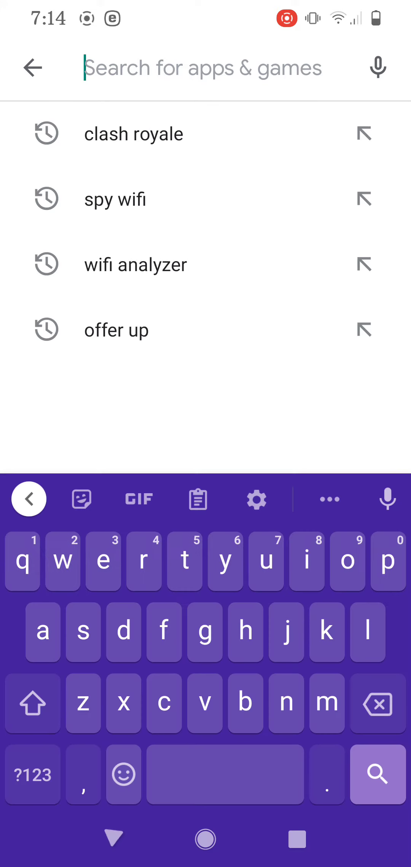
pyautogui.write('offer ')
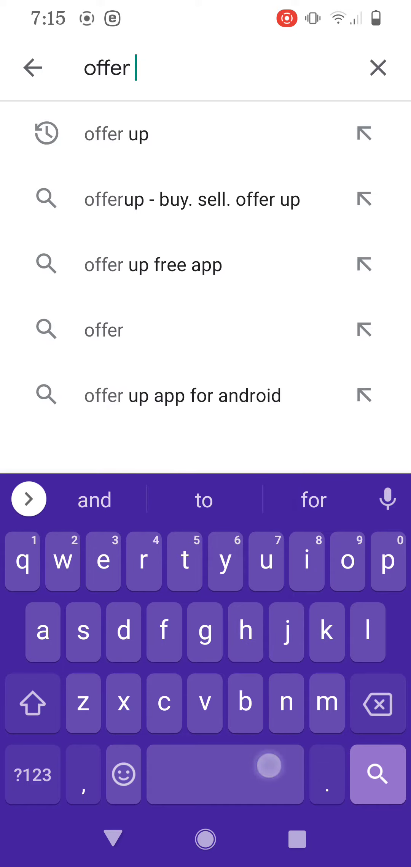
pyautogui.write('up')
pyautogui.press('Return')
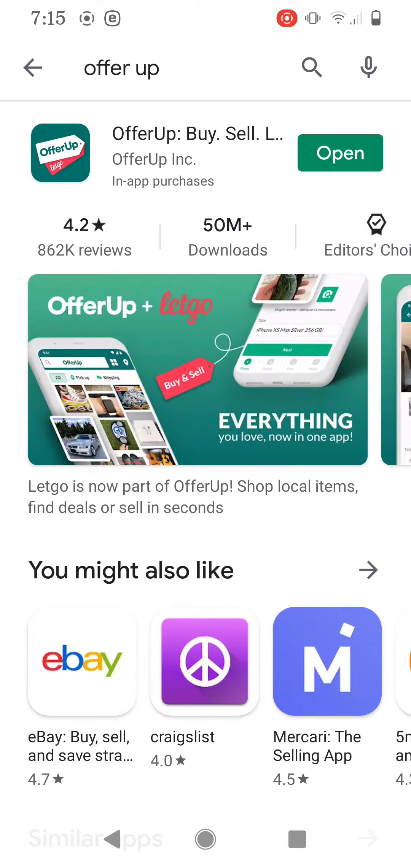
pyautogui.click(340, 154)
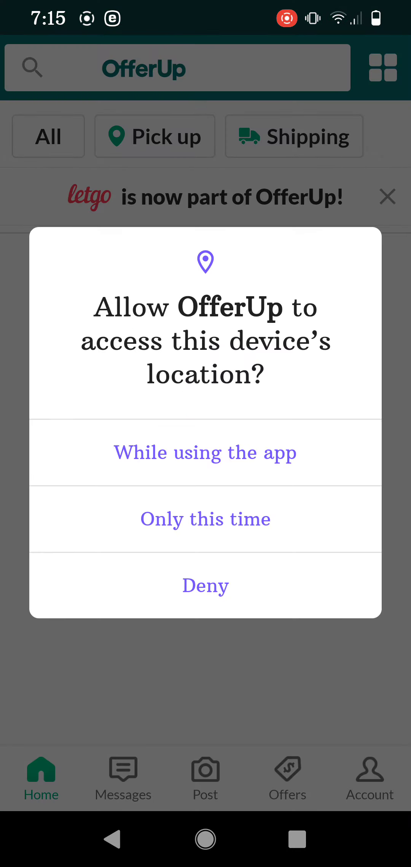
# Allow OfferUp location access while using the app, then go to the Account area.
pyautogui.click(205, 452)
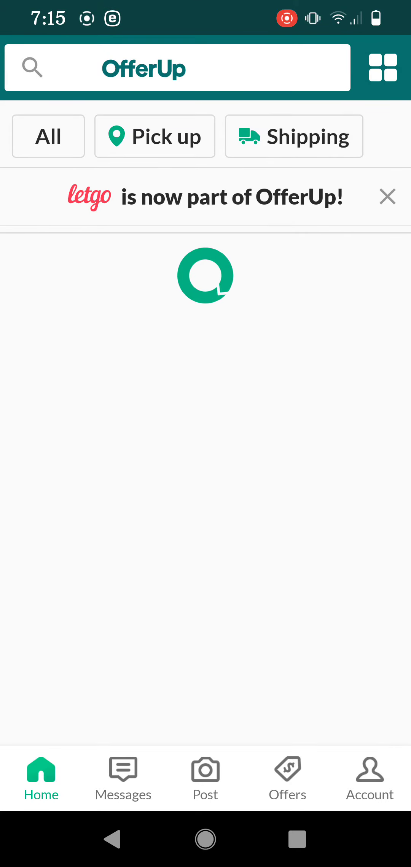
pyautogui.click(369, 779)
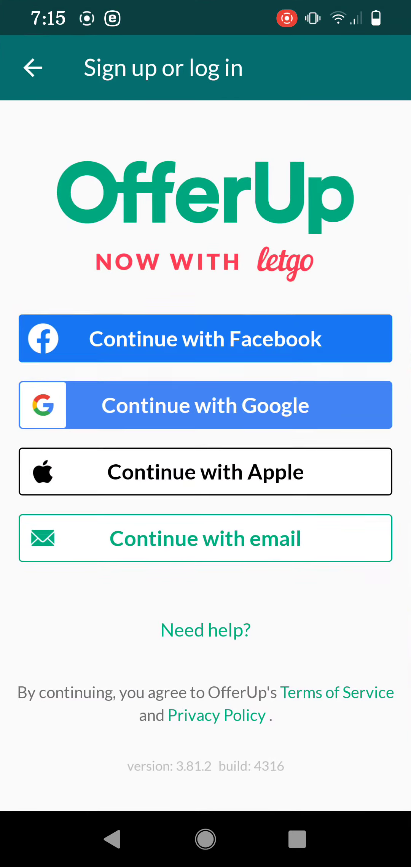
# Start Continue with Google and repeatedly choose the phone's Google account.
pyautogui.click(205, 405)
pyautogui.click(193, 418)
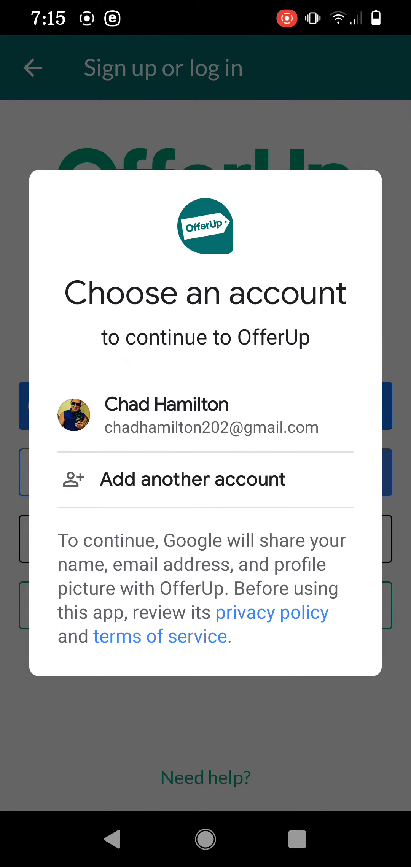
pyautogui.click(192, 415)
pyautogui.click(193, 415)
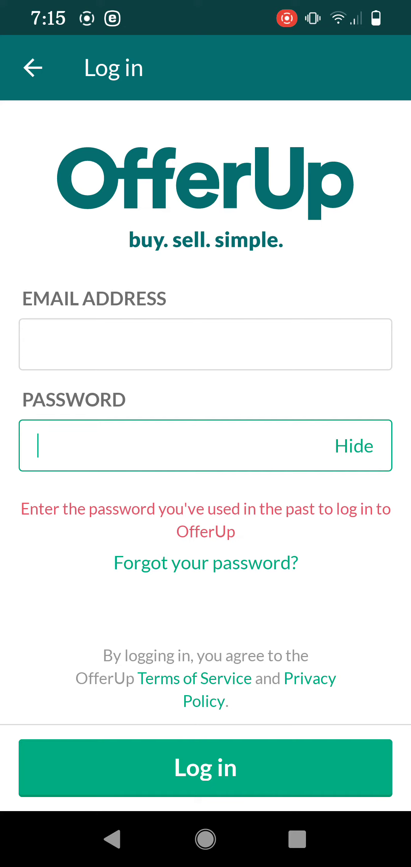
# Leave the email log-in screen, dismiss the account chooser, and retry Continue with Google.
pyautogui.click(33, 68)
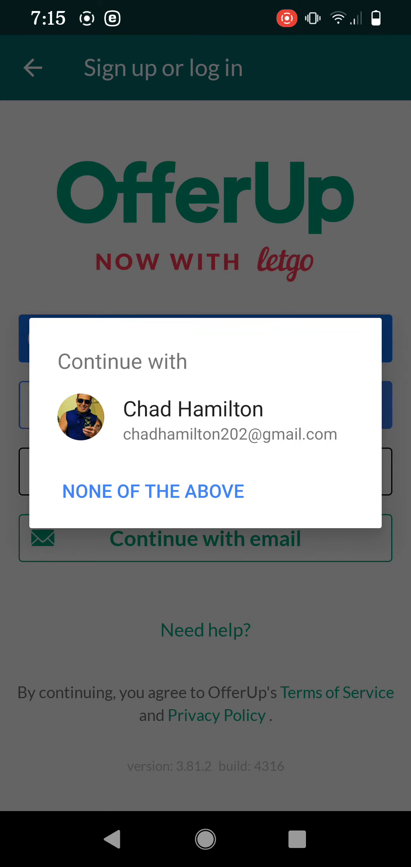
pyautogui.click(204, 419)
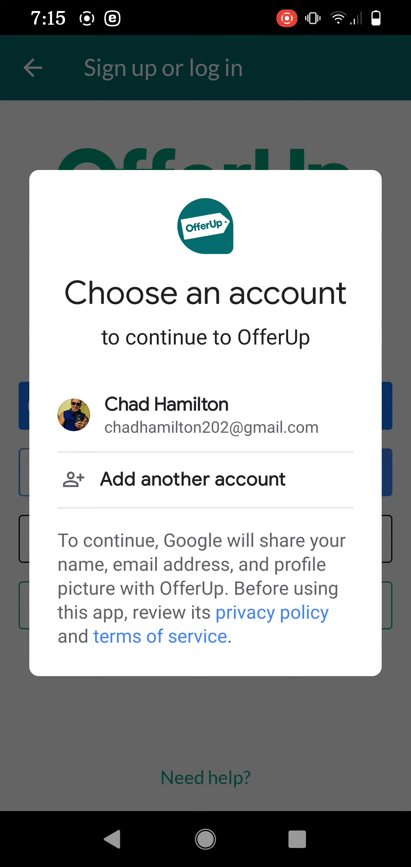
pyautogui.click(112, 840)
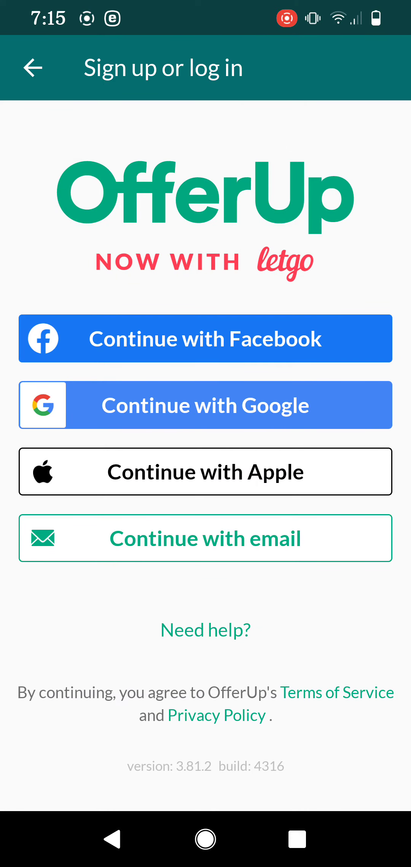
pyautogui.click(206, 405)
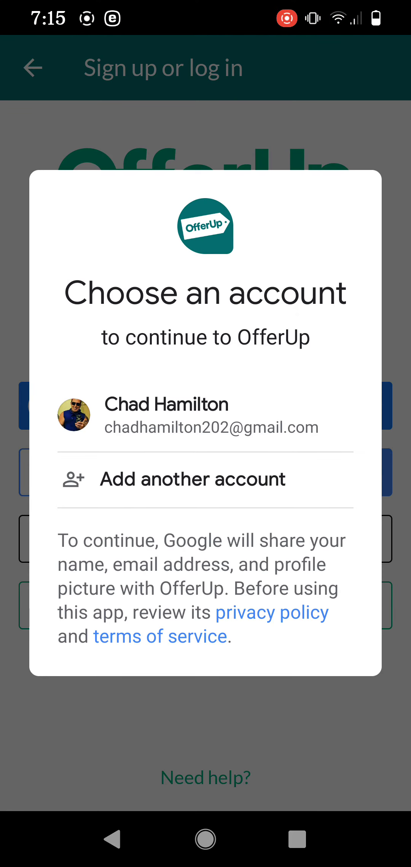